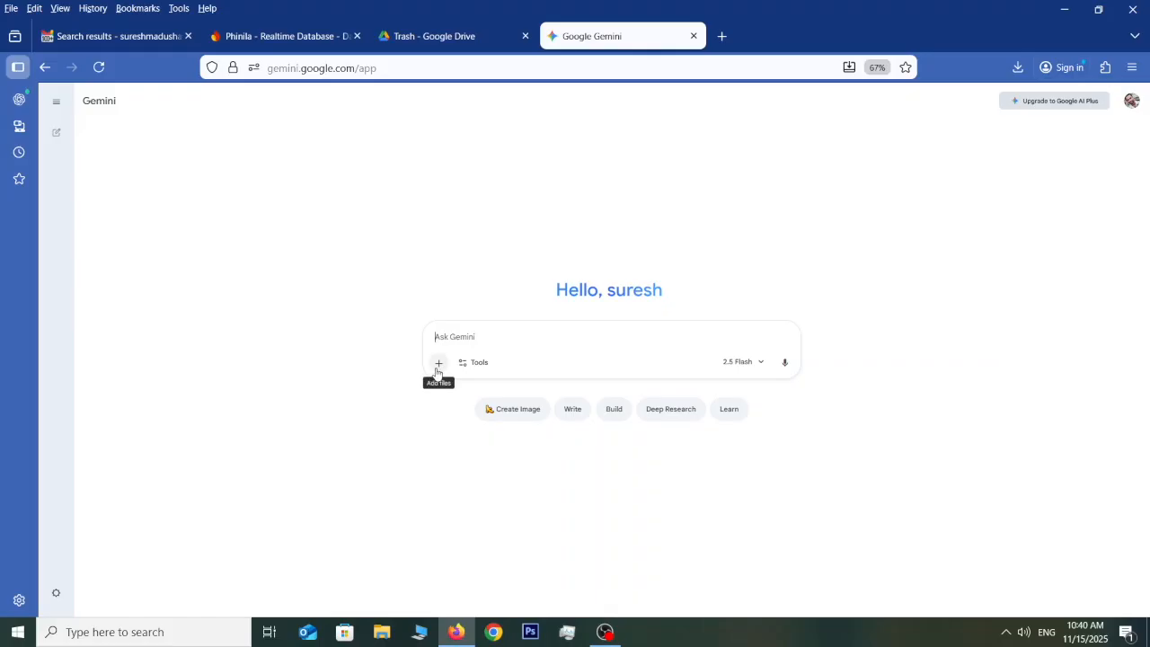
Attach the Word document "Format of the Final Project Report v2" from the project report folder in MSC Notes and Practical on drive E.
{"action": "left_click", "coordinate": [438, 364]}
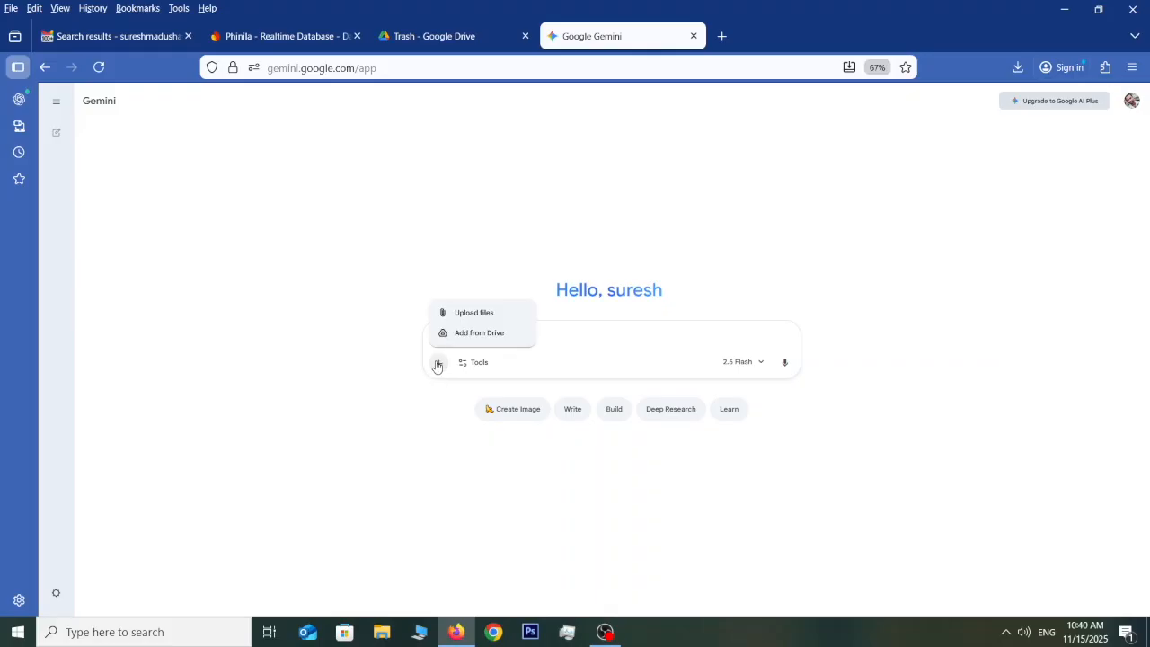
{"action": "left_click", "coordinate": [472, 315]}
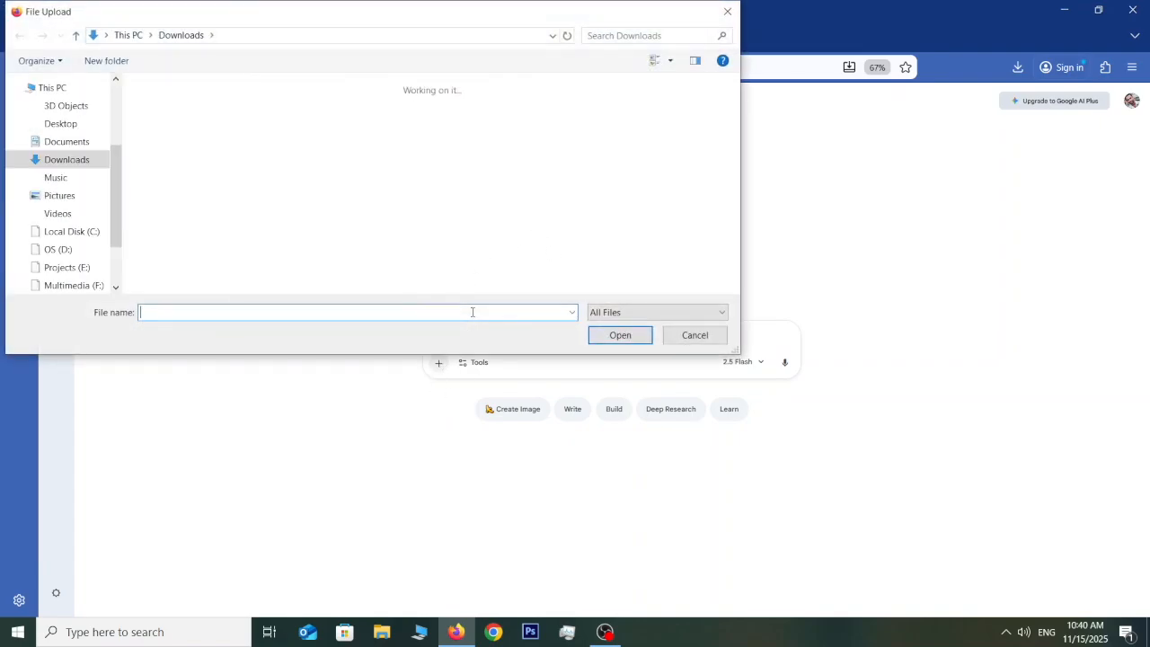
{"action": "left_click_drag", "start_coordinate": [117, 216], "coordinate": [116, 241]}
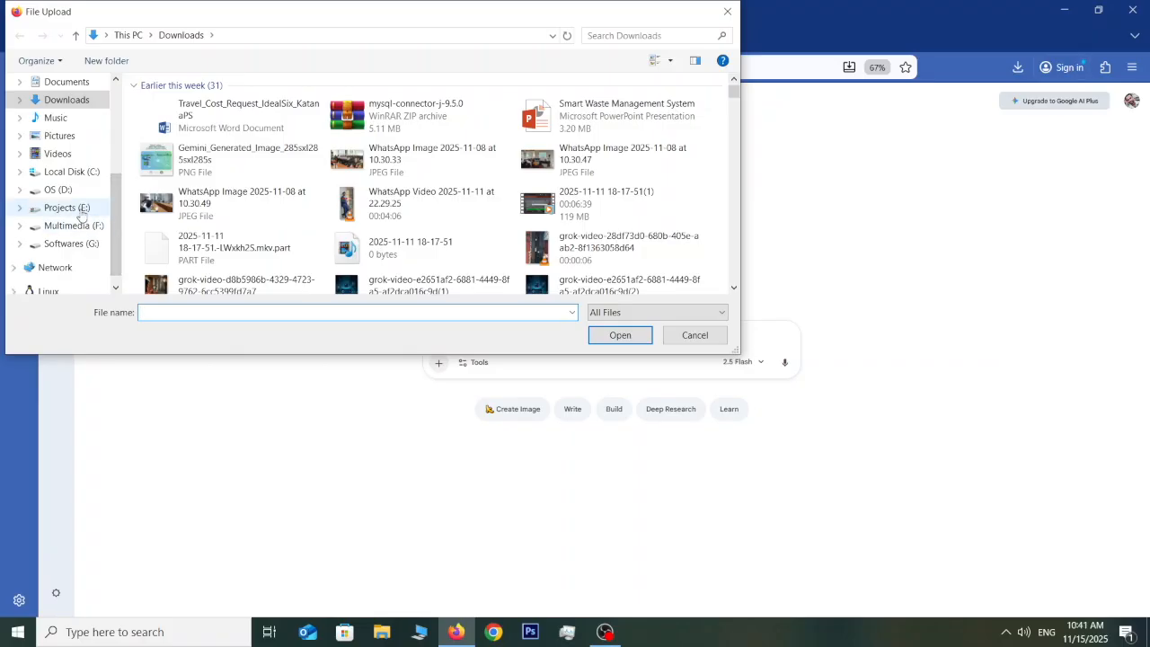
{"action": "left_click", "coordinate": [81, 210]}
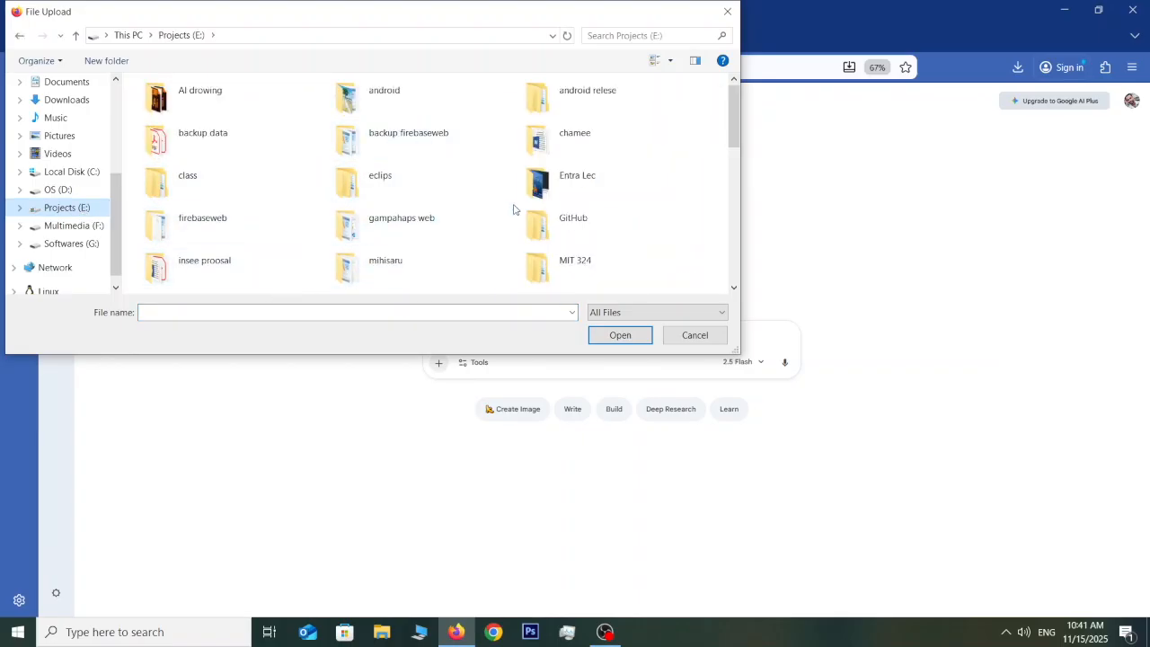
{"action": "scroll", "coordinate": [514, 210], "scroll_direction": "down", "scroll_amount": 5}
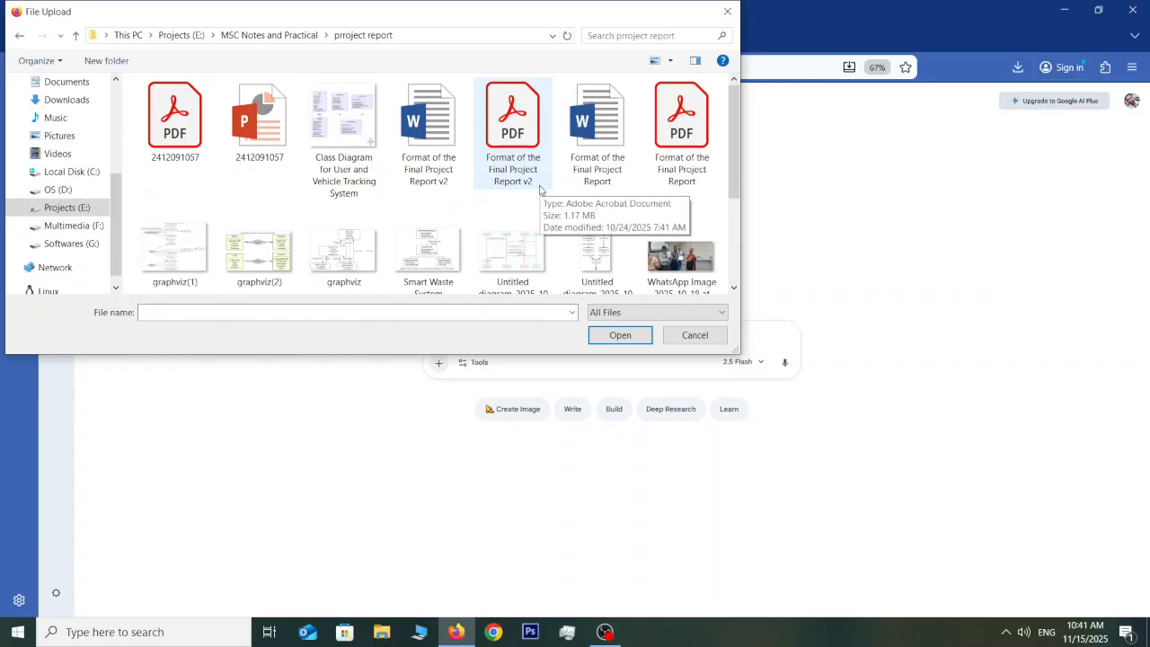
{"action": "left_click", "coordinate": [432, 162]}
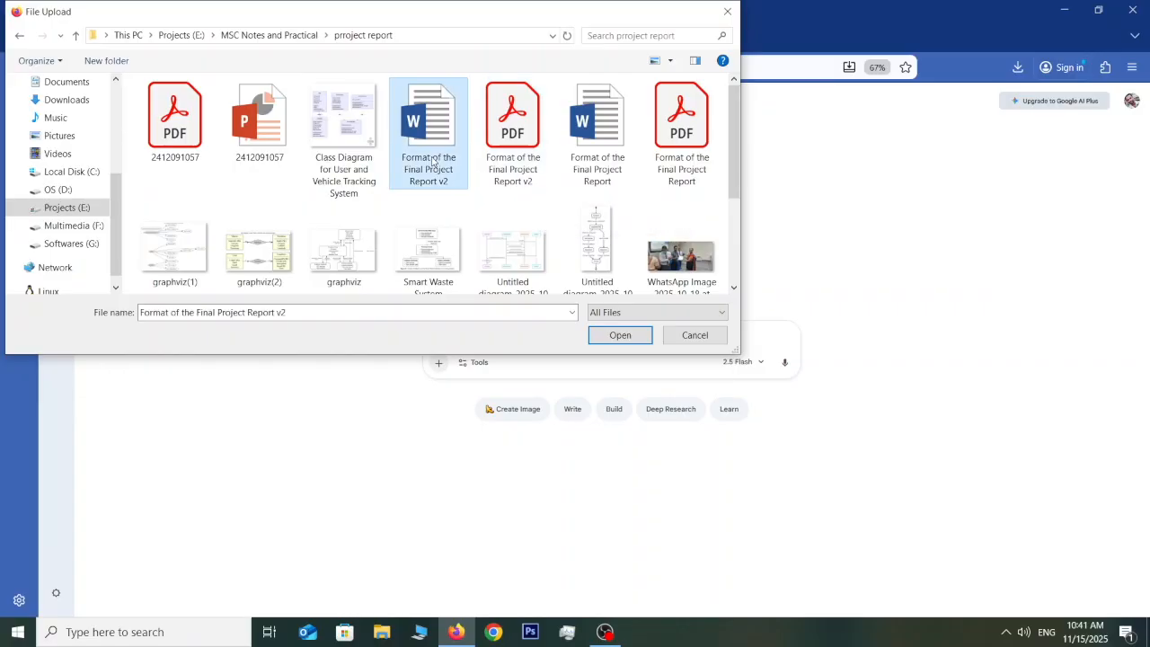
{"action": "left_click", "coordinate": [607, 334]}
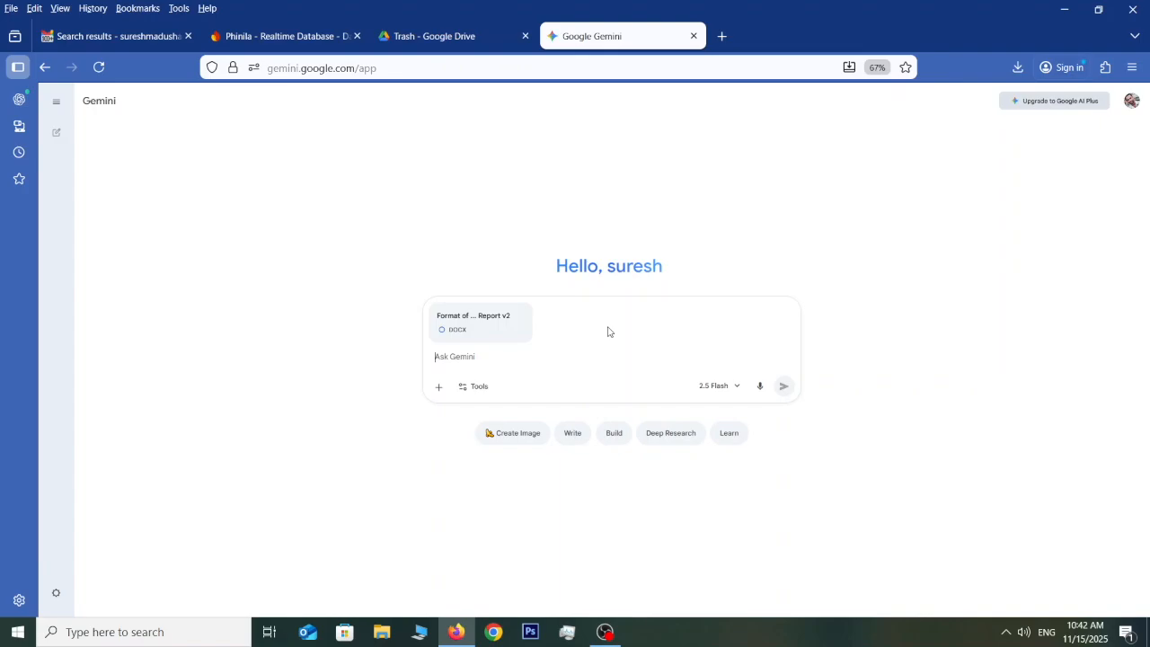
Submit the prompt "create presentation using this documents" with the attached report.
{"action": "type", "text": "create"}
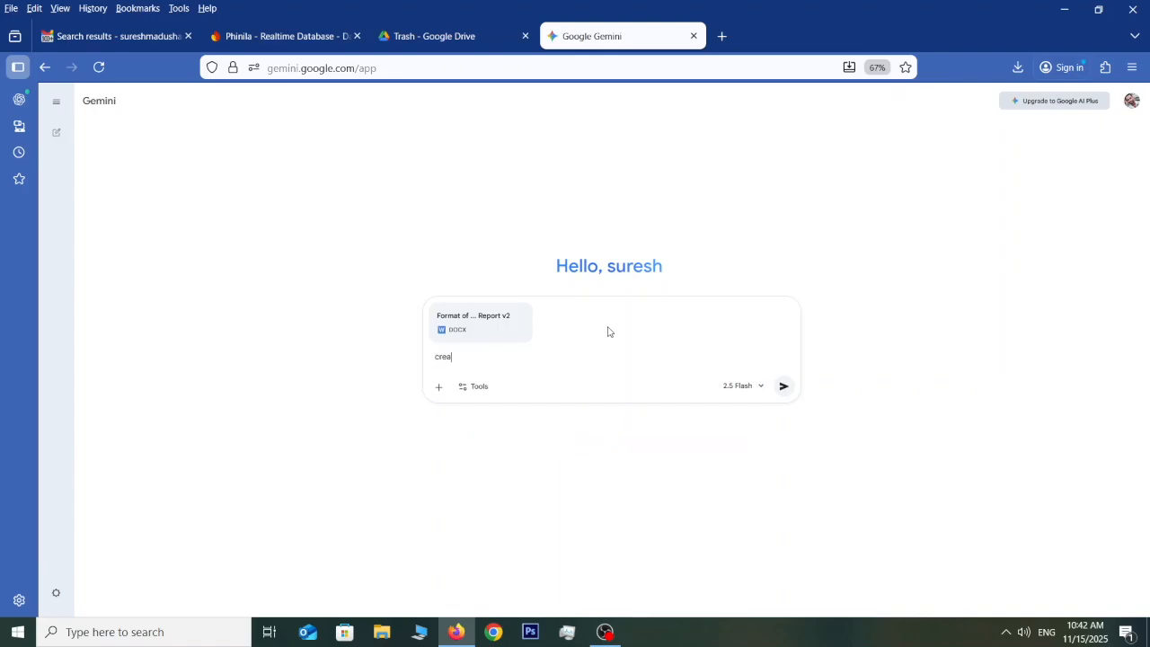
{"action": "type", "text": " presentation using this documents"}
{"action": "key", "text": "Return"}
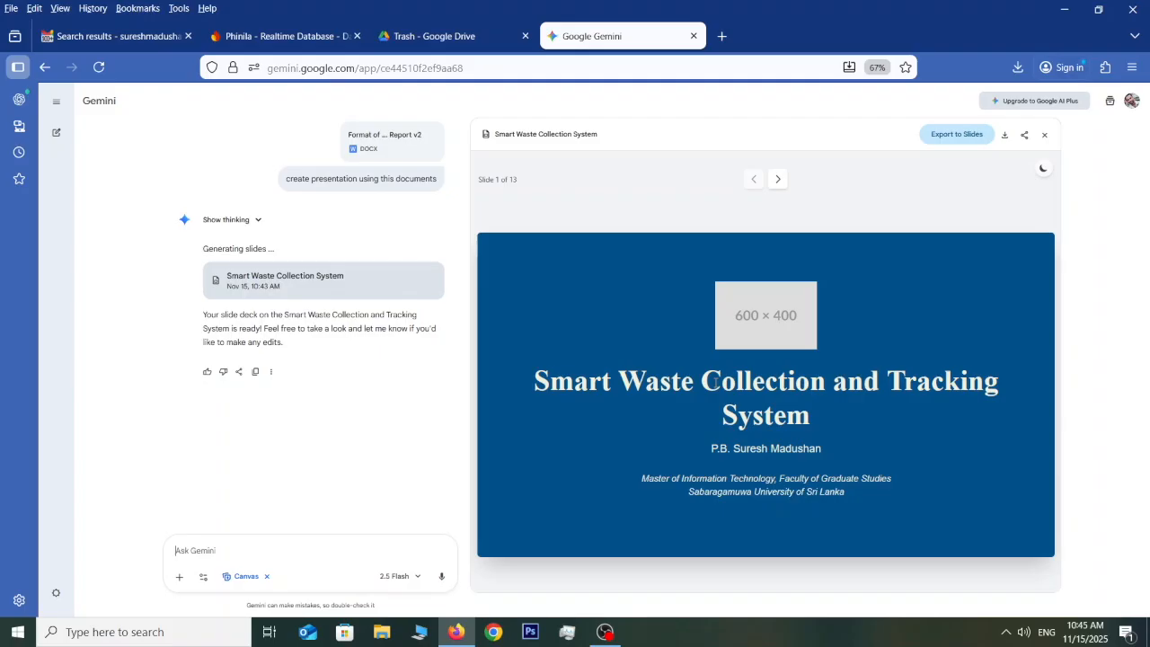
Review the generated Smart Waste Collection System deck slide by slide, from the title slide to the closing Questions slide.
{"action": "left_click", "coordinate": [778, 181]}
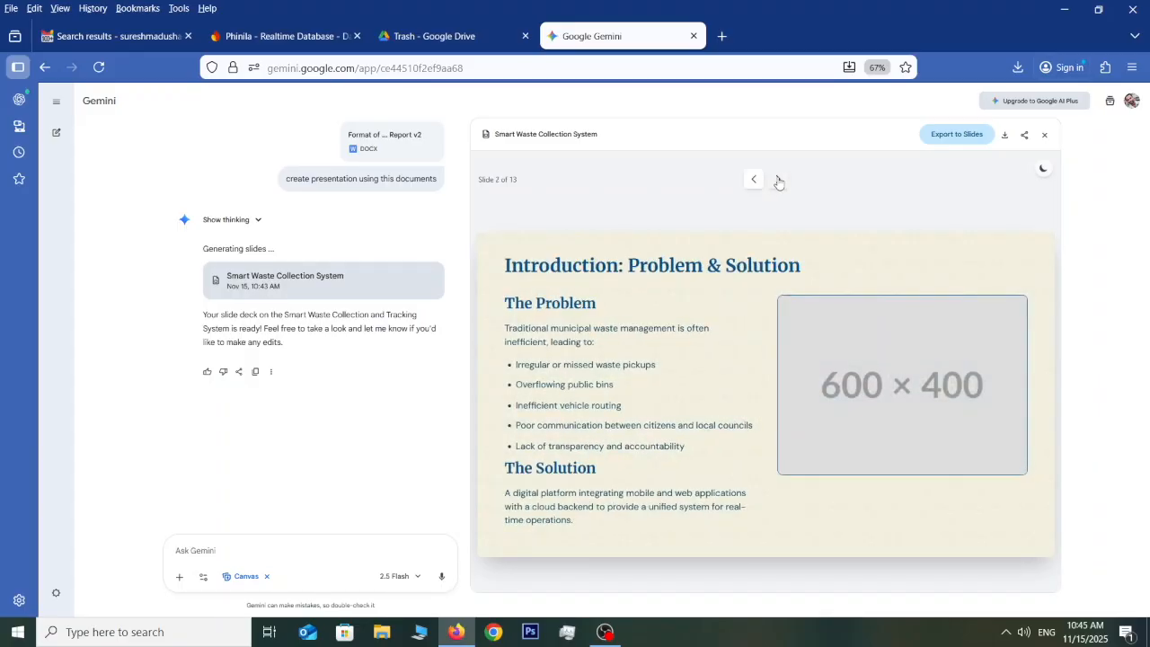
{"action": "left_click", "coordinate": [778, 181]}
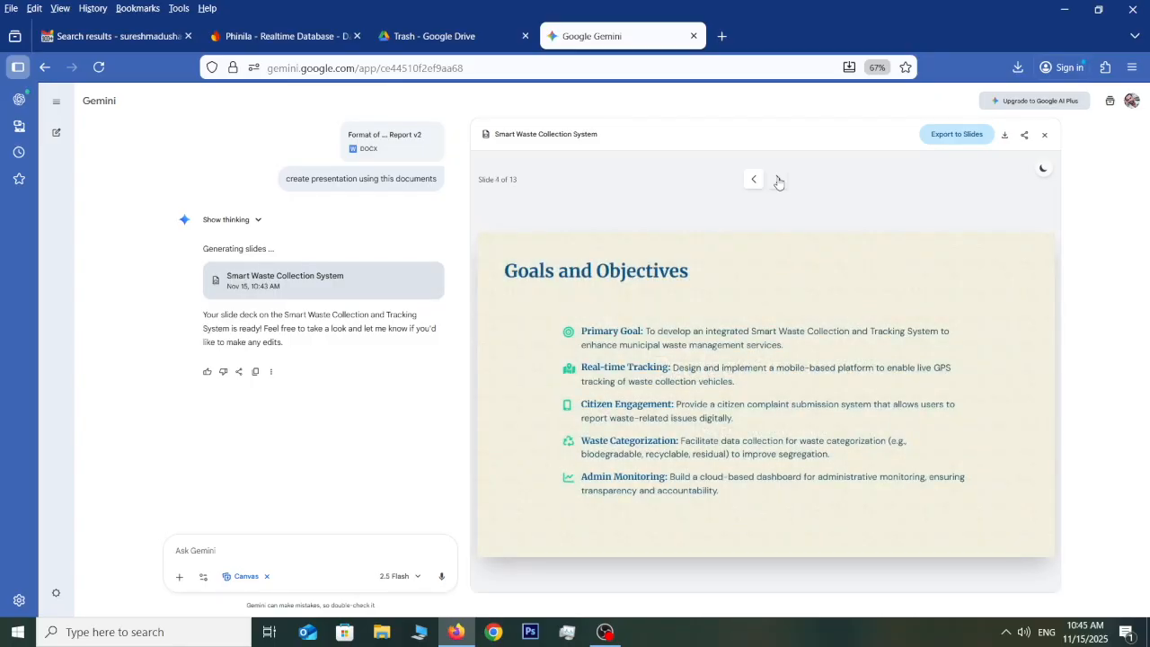
{"action": "left_click", "coordinate": [778, 182]}
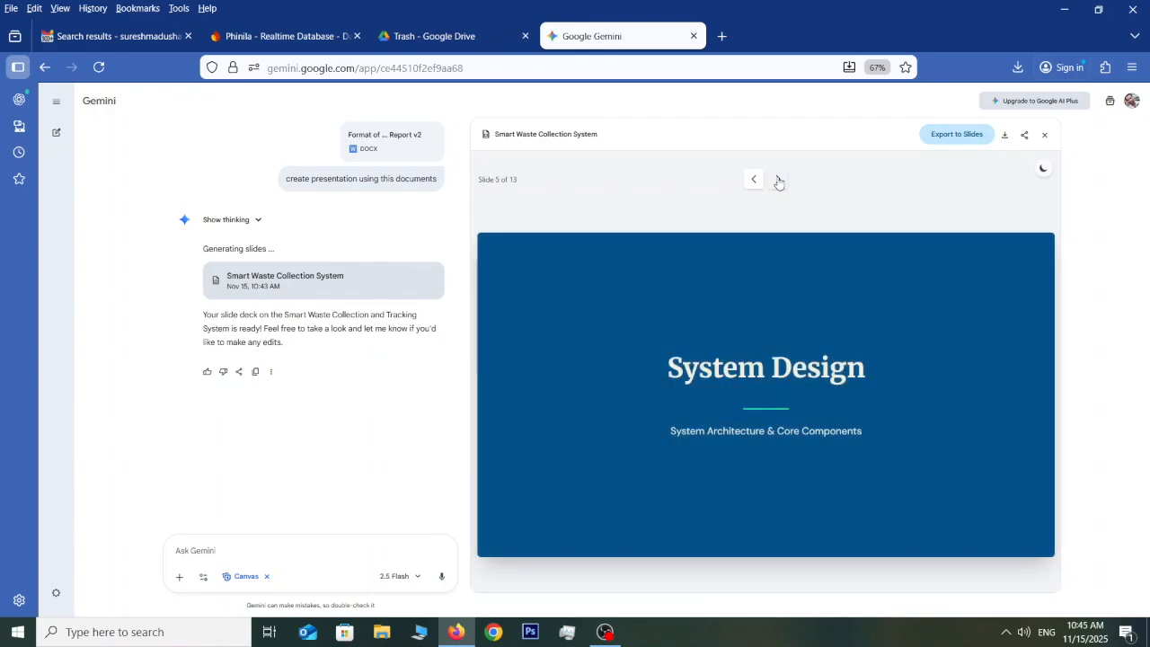
{"action": "left_click", "coordinate": [778, 181]}
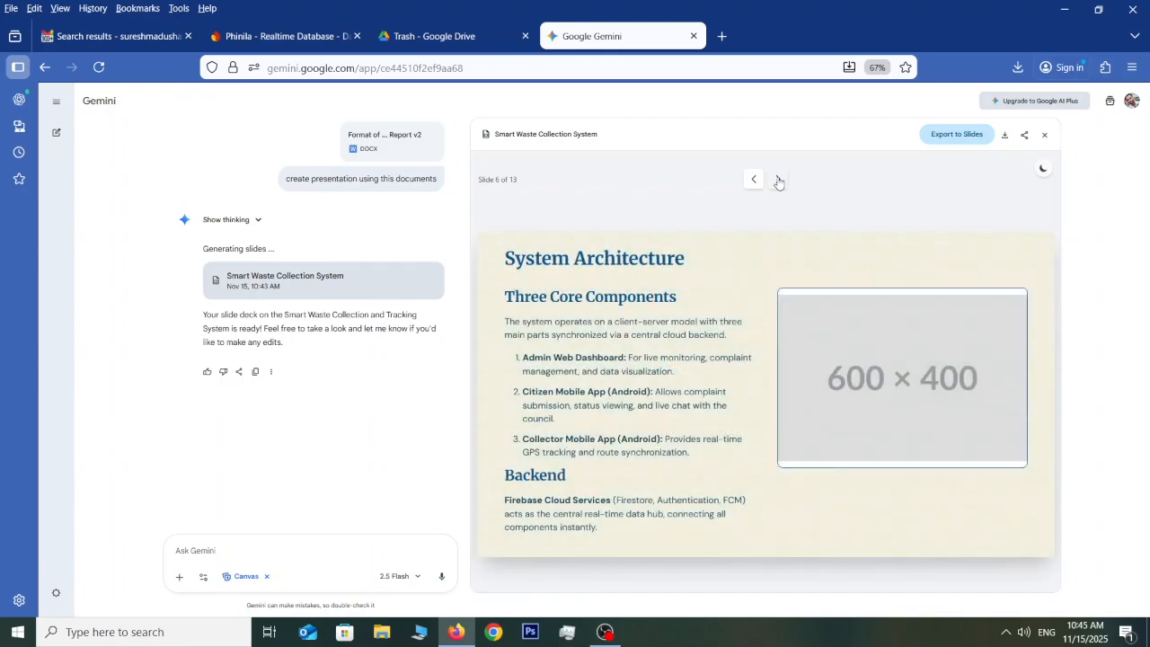
{"action": "left_click", "coordinate": [778, 181]}
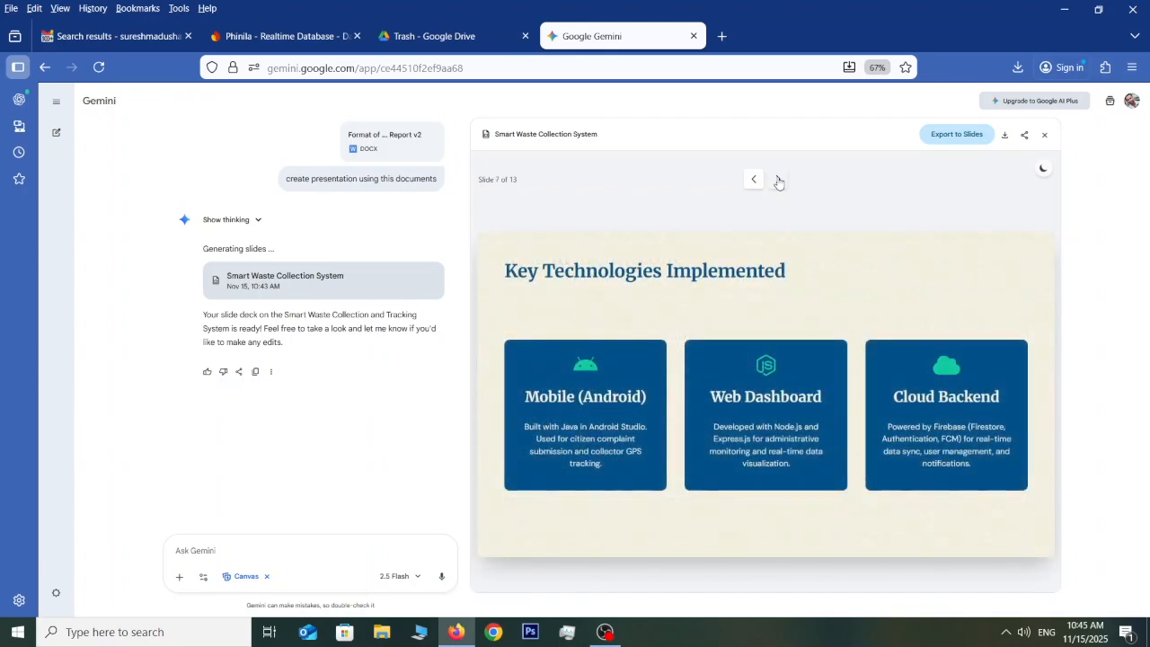
{"action": "left_click", "coordinate": [778, 182]}
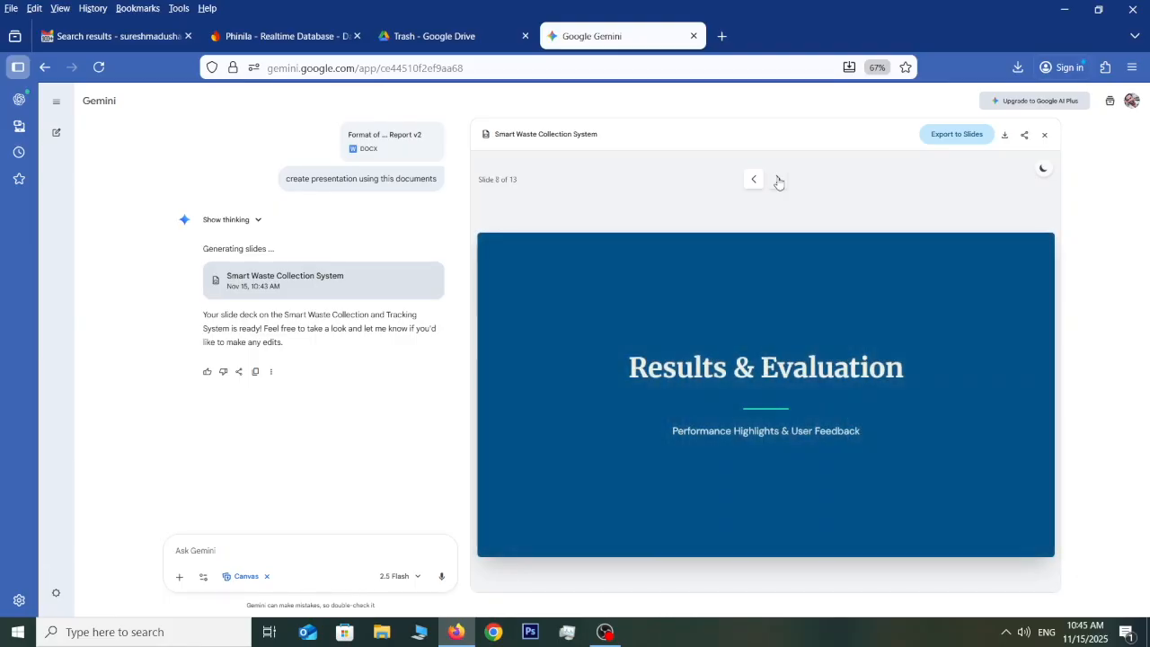
{"action": "left_click", "coordinate": [752, 181]}
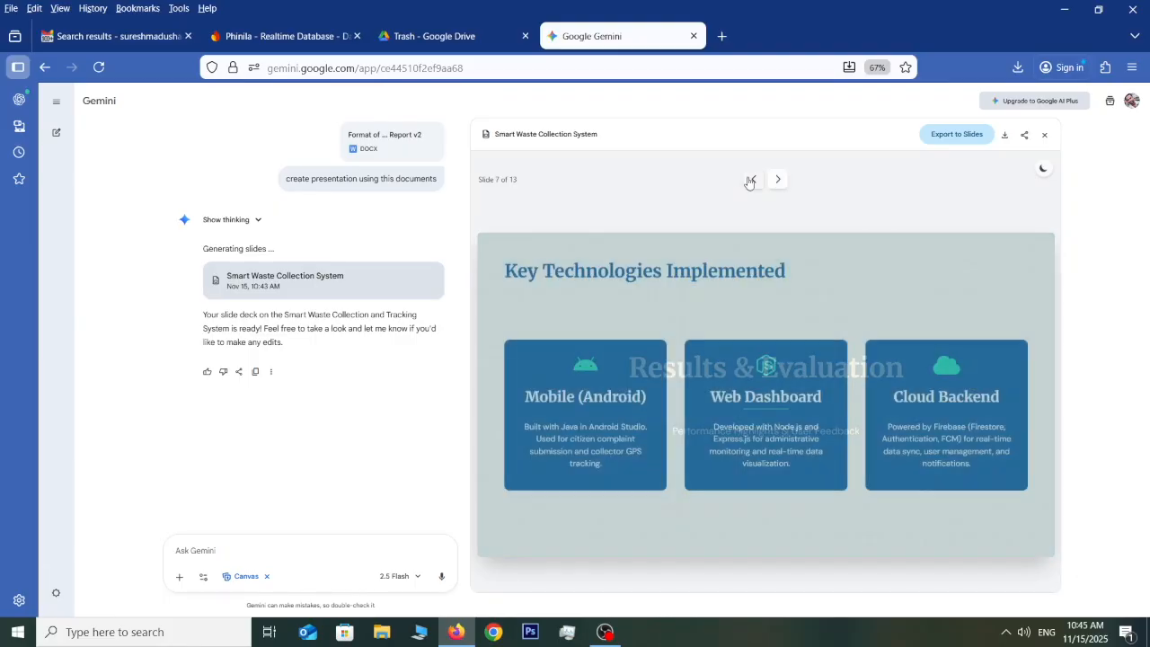
{"action": "left_click", "coordinate": [778, 183]}
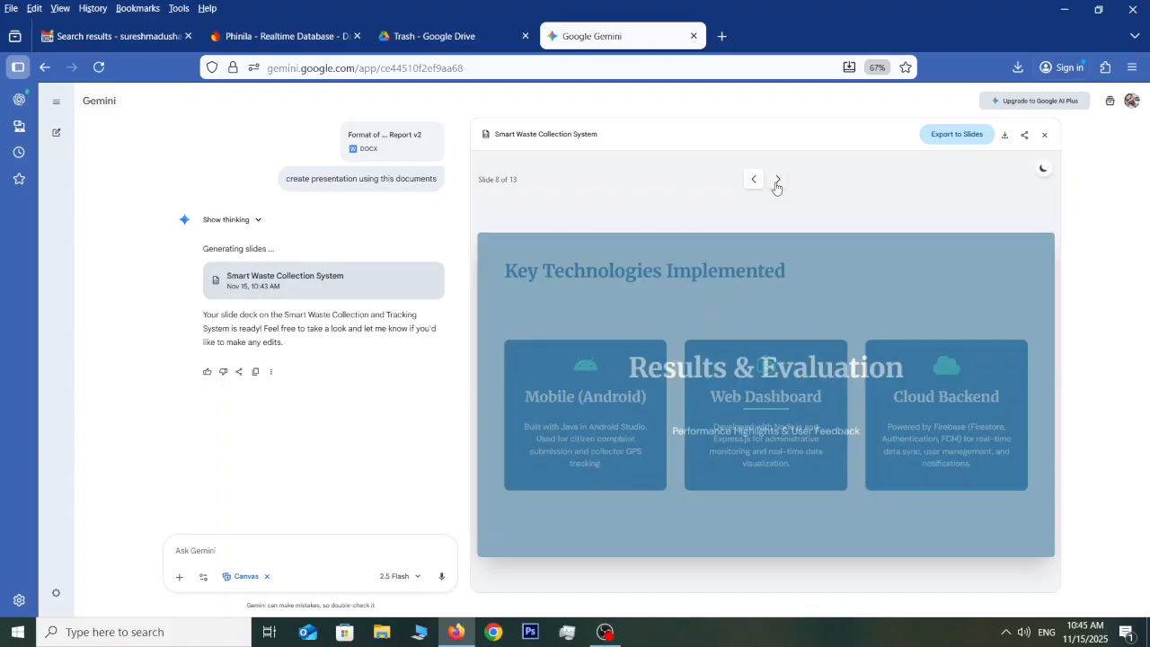
{"action": "left_click", "coordinate": [778, 183]}
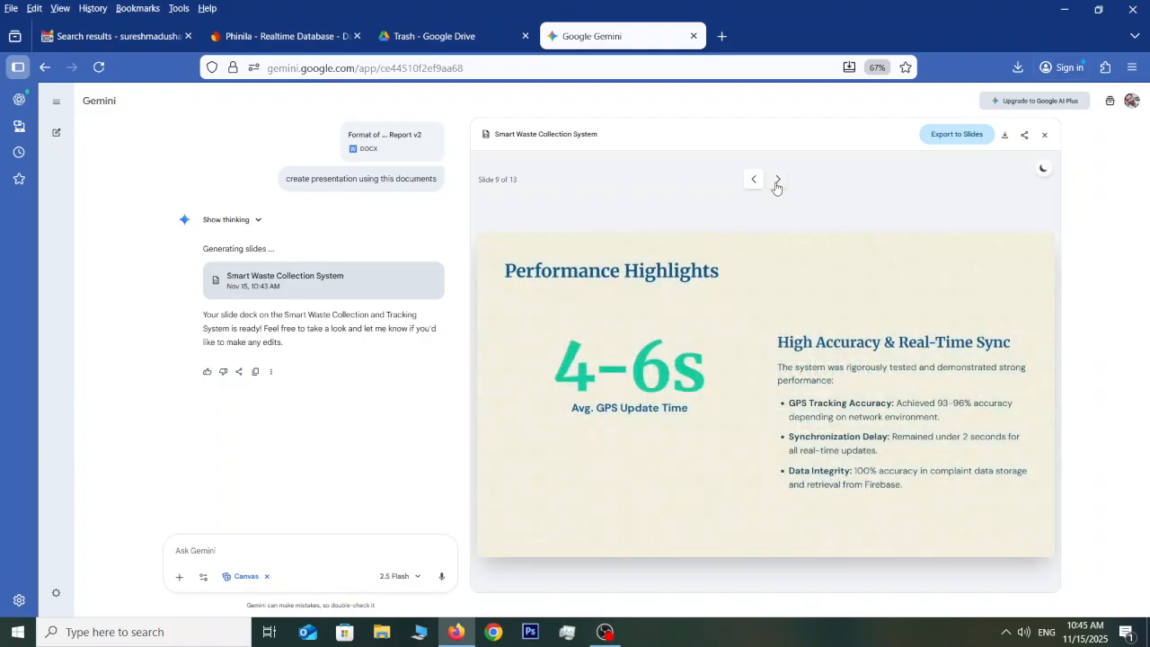
{"action": "left_click", "coordinate": [778, 183]}
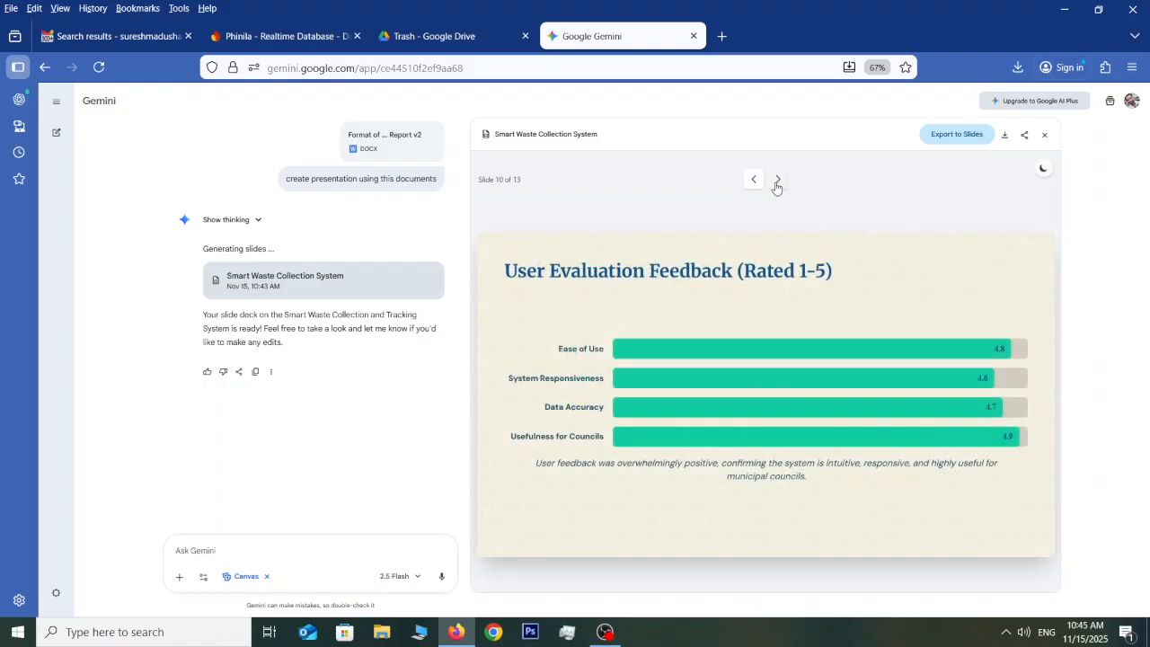
{"action": "left_click", "coordinate": [778, 184]}
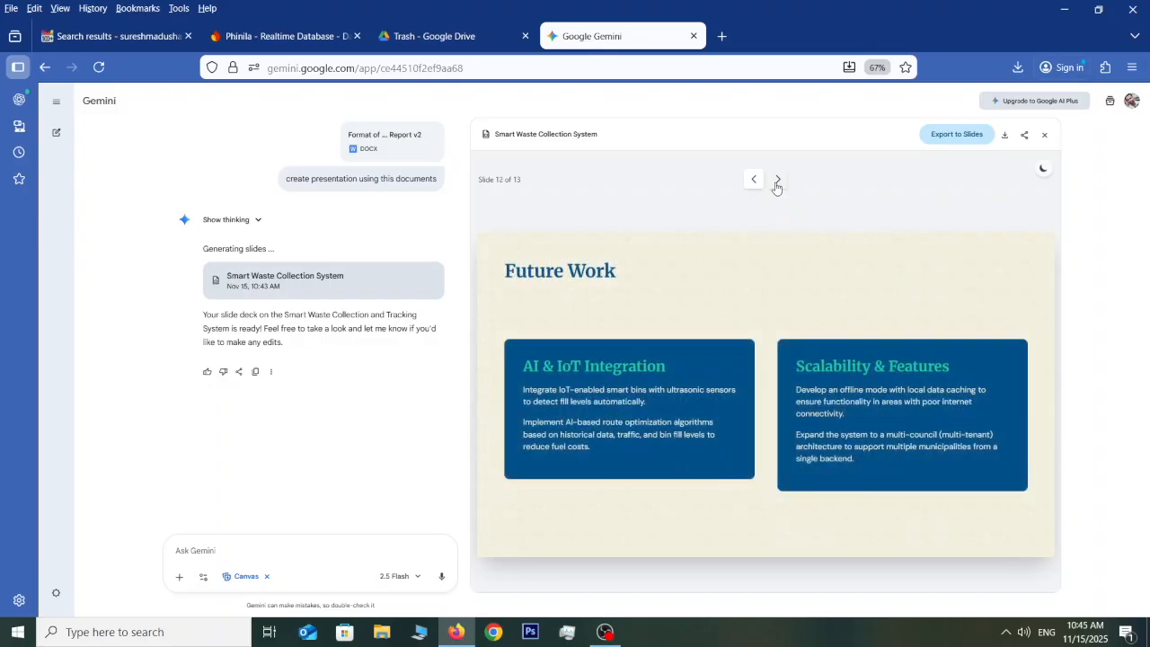
{"action": "left_click", "coordinate": [778, 184]}
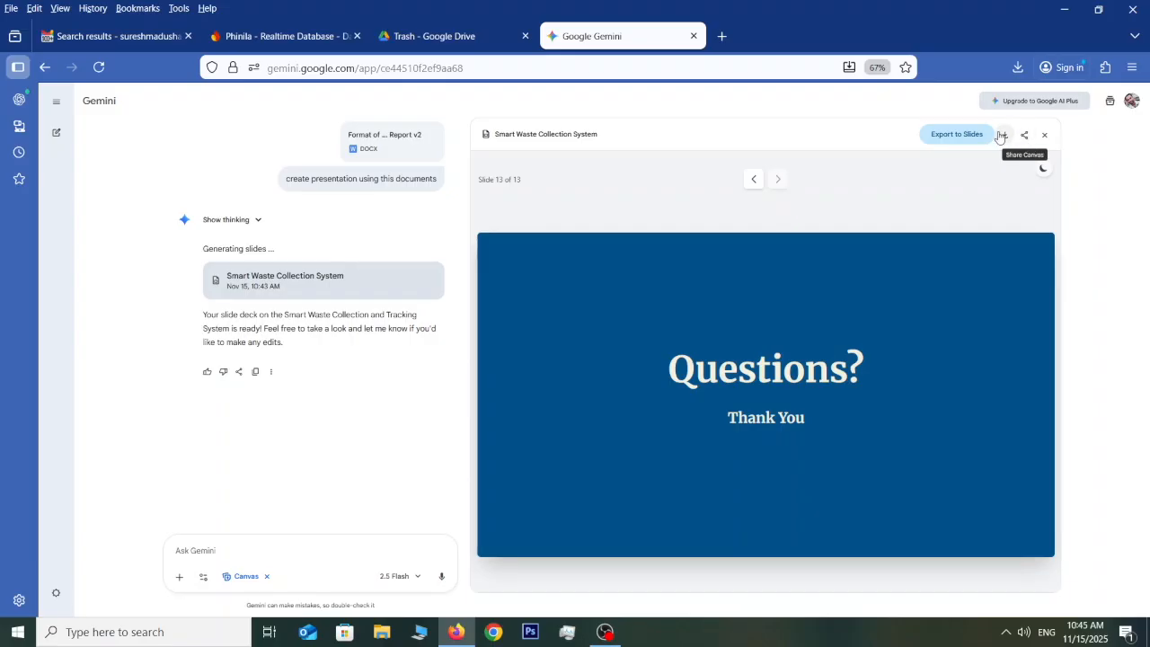
Export the generated deck to Google Slides and open the new presentation.
{"action": "left_click", "coordinate": [957, 135]}
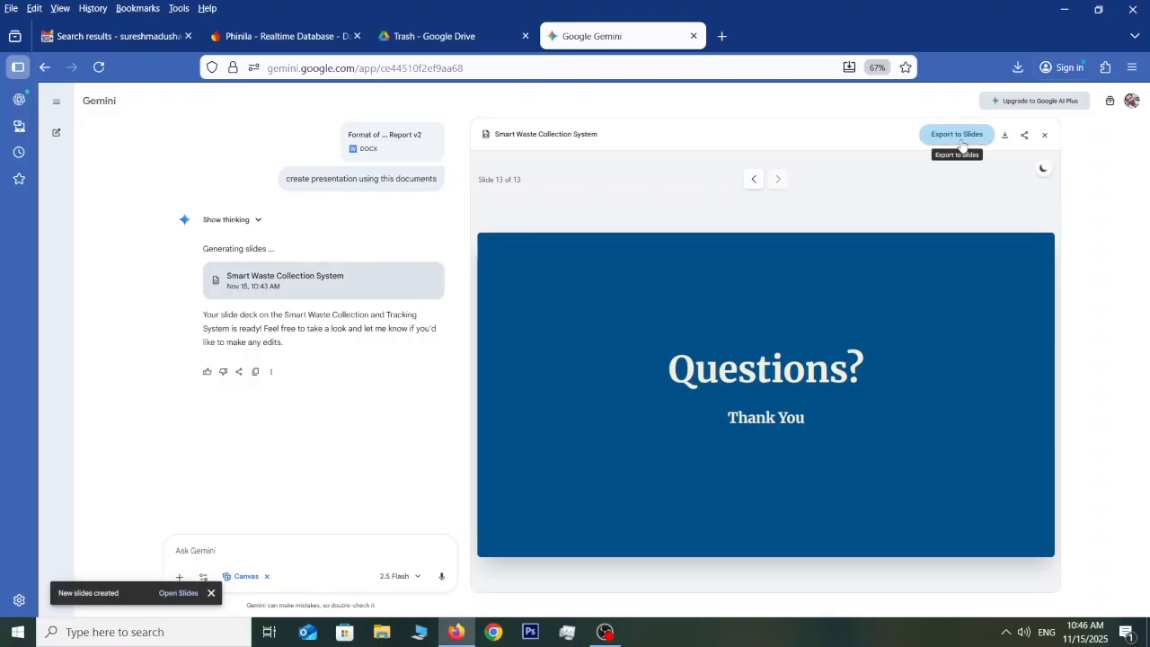
{"action": "left_click", "coordinate": [188, 592]}
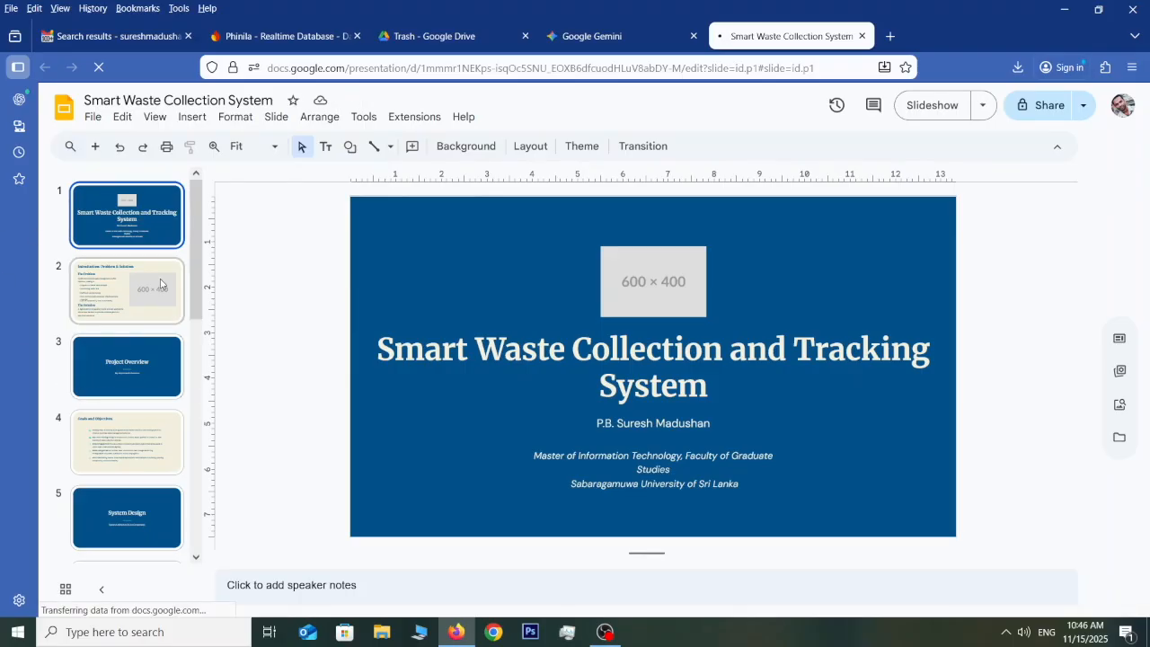
Look through the exported presentation, viewing the Introduction slide and the Conclusion: Project Achievements slide.
{"action": "left_click", "coordinate": [164, 285]}
{"action": "scroll", "coordinate": [158, 302], "scroll_direction": "down", "scroll_amount": 7}
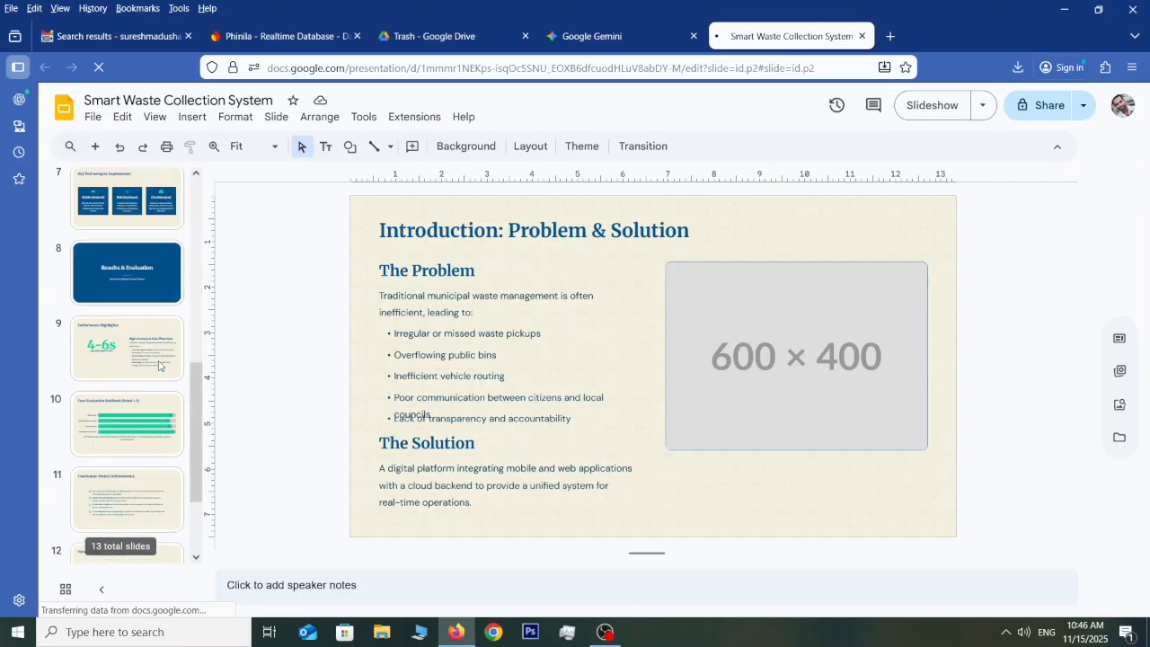
{"action": "left_click", "coordinate": [149, 400]}
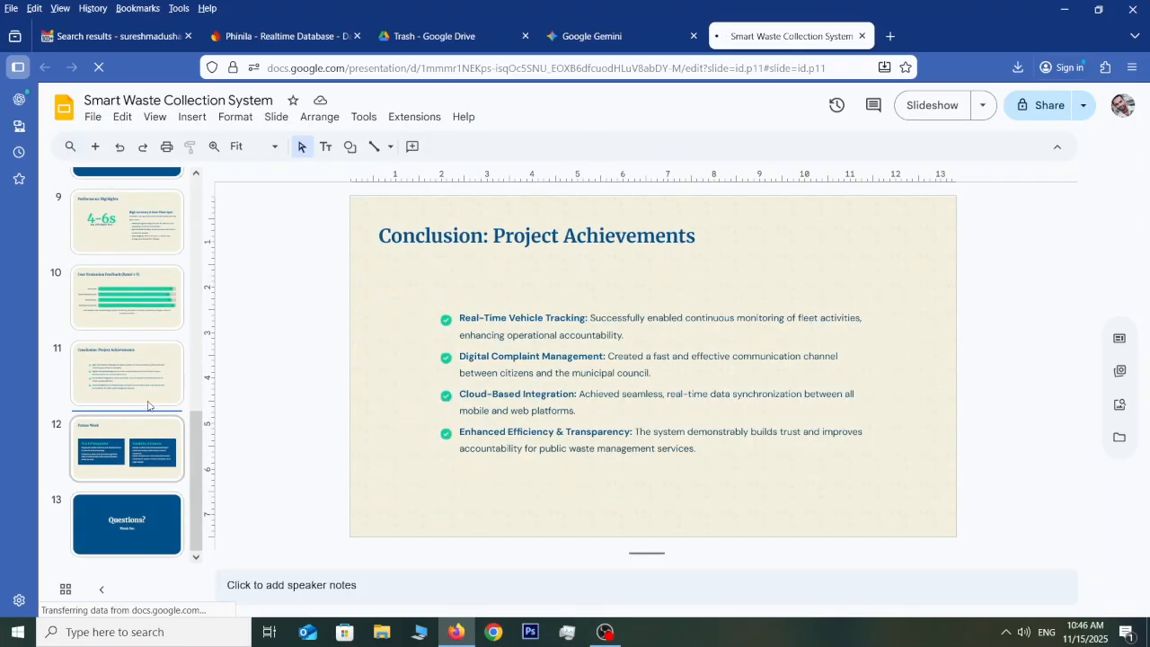
Check the download formats offered for the presentation without choosing one, and view the final Questions slide.
{"action": "left_click", "coordinate": [92, 117]}
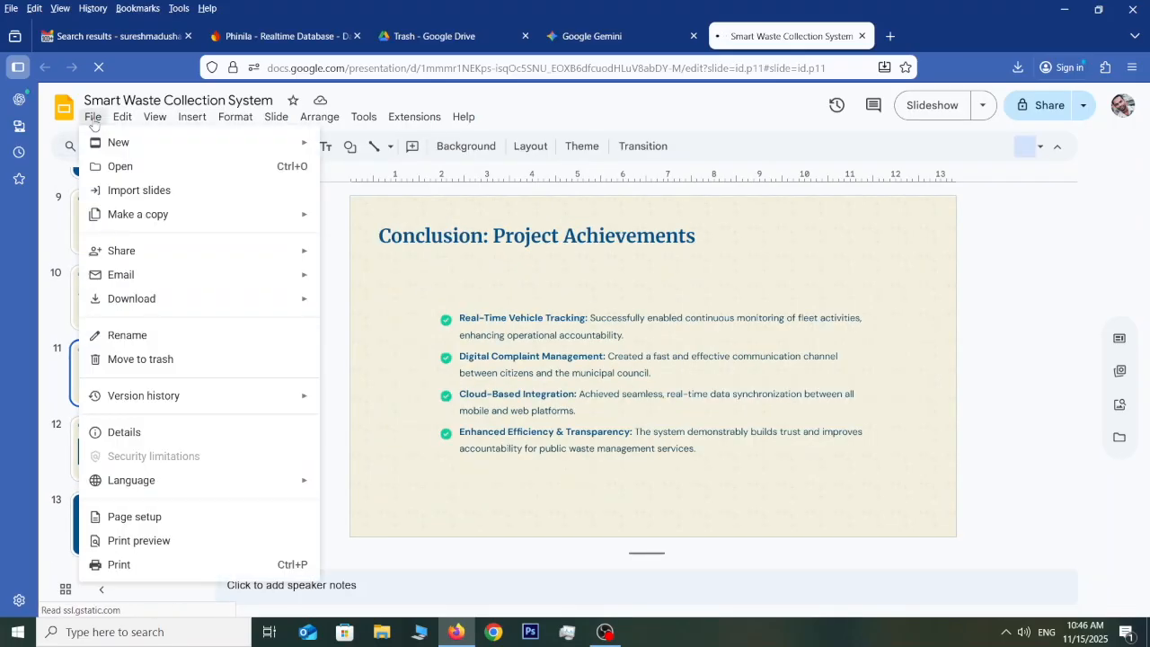
{"action": "mouse_move", "coordinate": [164, 302]}
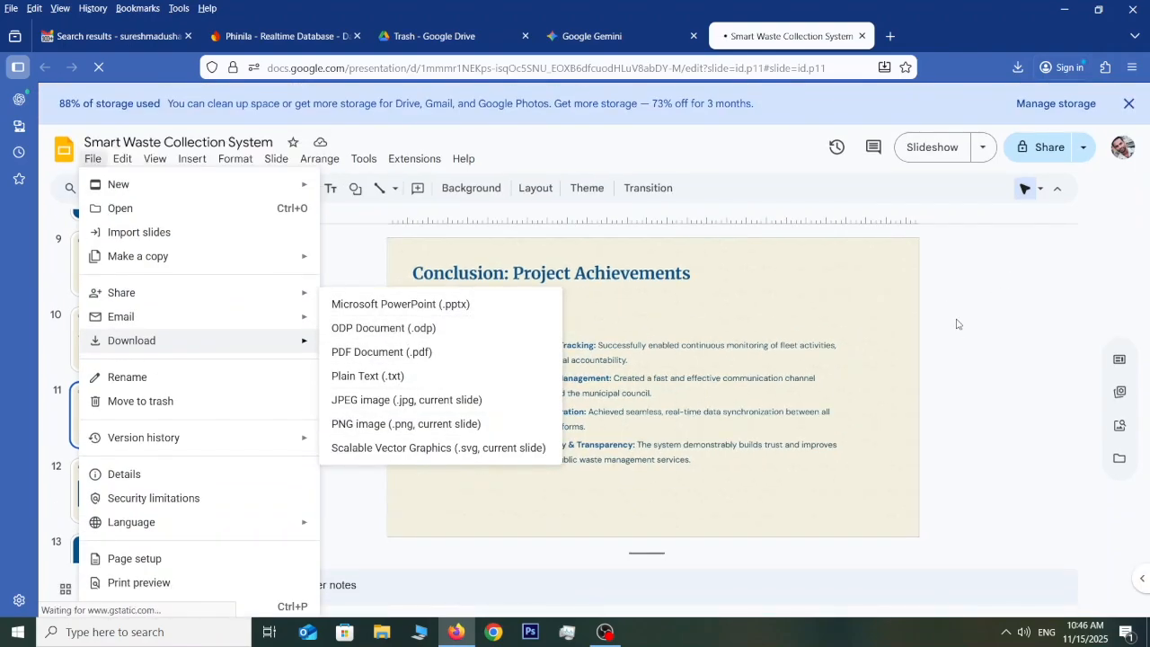
{"action": "left_click", "coordinate": [715, 286]}
{"action": "left_click", "coordinate": [124, 544]}
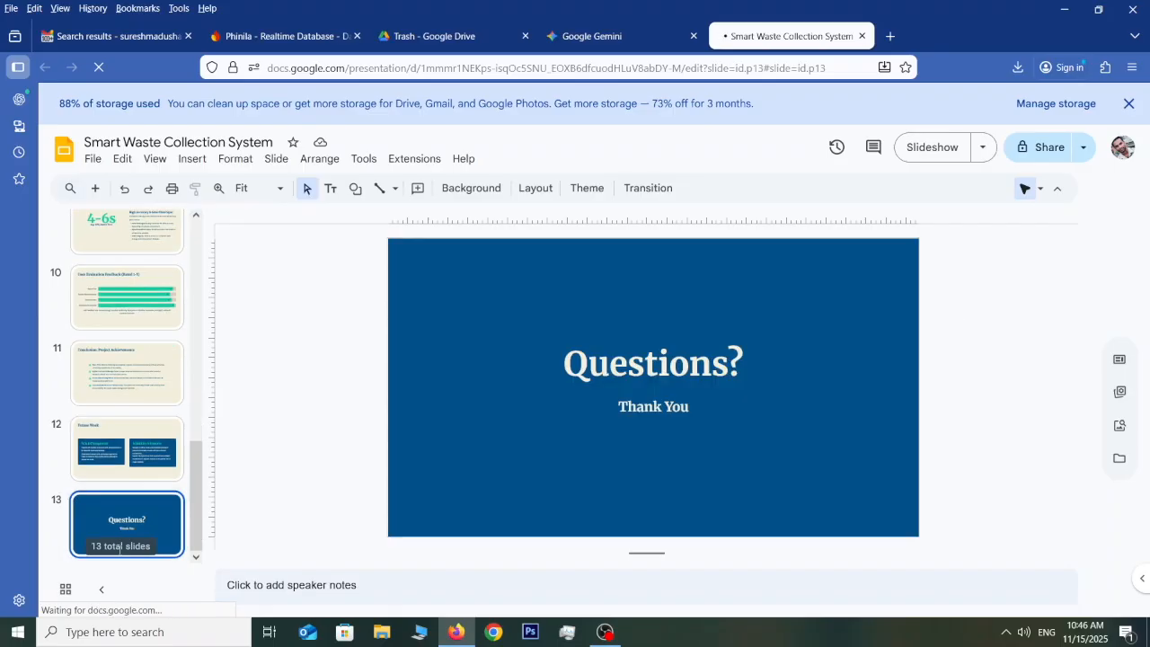